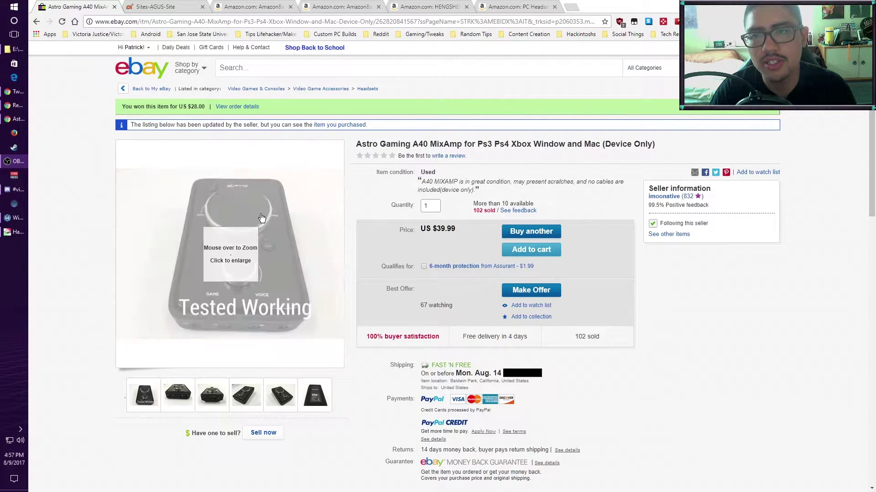
# - Open the Astro product manuals page and look through the Gen 3 products
pyautogui.click(168, 4)
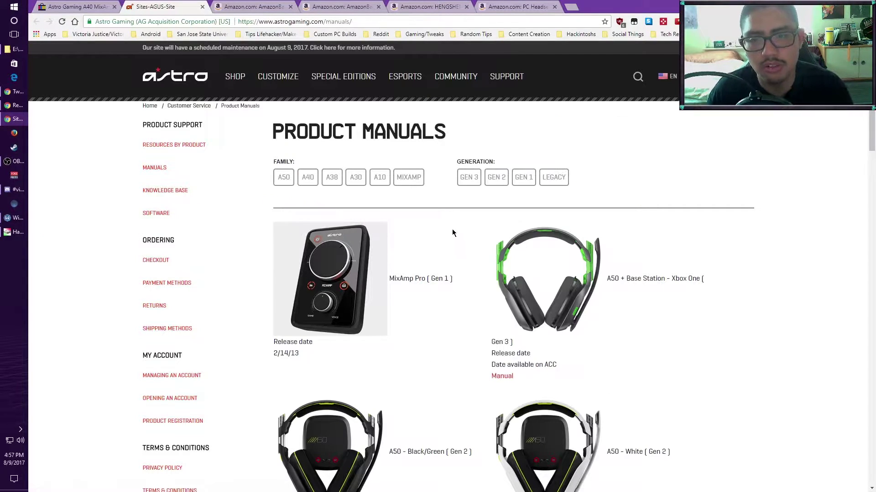
pyautogui.click(469, 177)
pyautogui.click(496, 177)
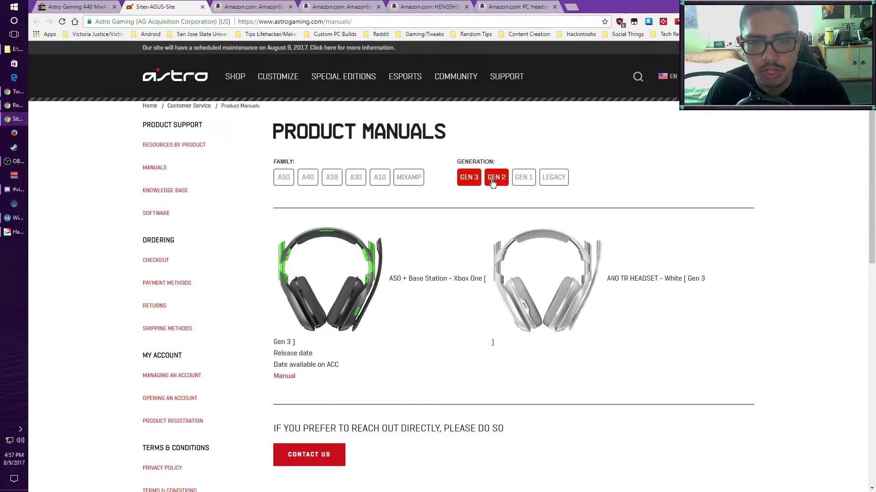
pyautogui.scroll(-3, 493, 119)
pyautogui.scroll(3, 494, 120)
# - Filter the product manuals to Gen 2 only and look through the listed headsets
pyautogui.click(496, 177)
pyautogui.scroll(-3, 502, 183)
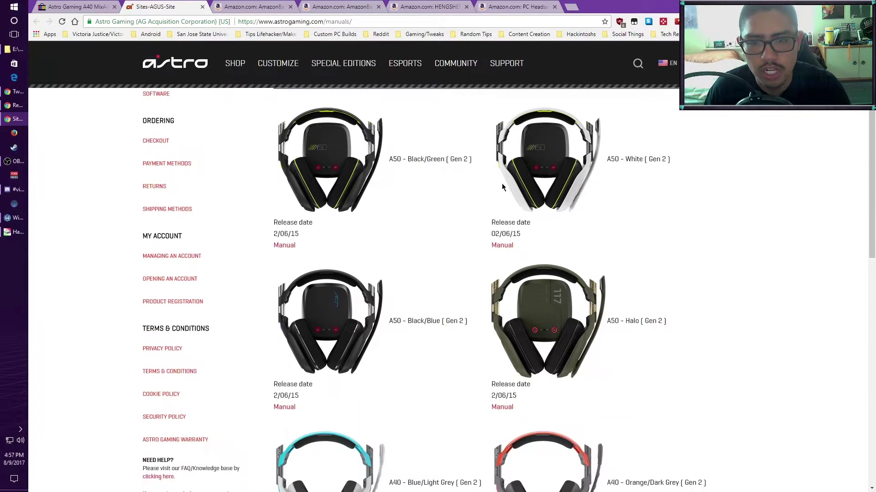
pyautogui.scroll(-3, 509, 163)
pyautogui.scroll(6, 509, 160)
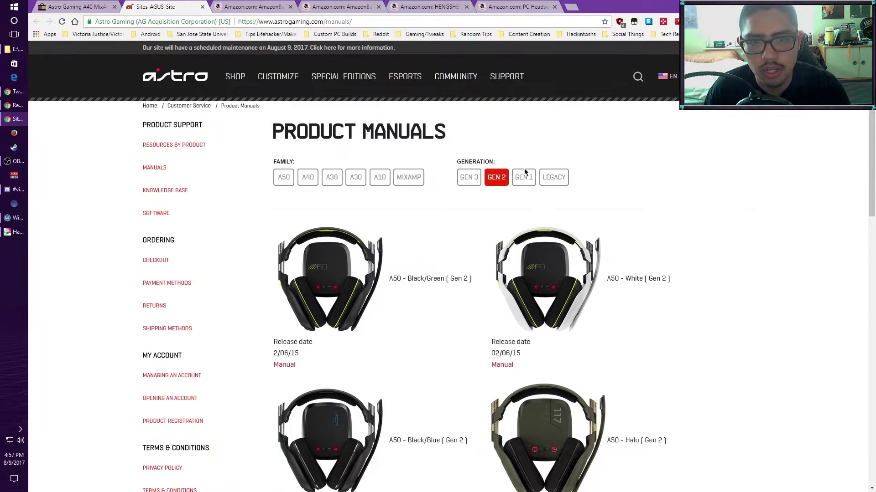
# - Filter the product manuals to Gen 1 only and examine the MixAmp Pro entry
pyautogui.click(523, 176)
pyautogui.scroll(-2, 507, 200)
pyautogui.scroll(2, 507, 200)
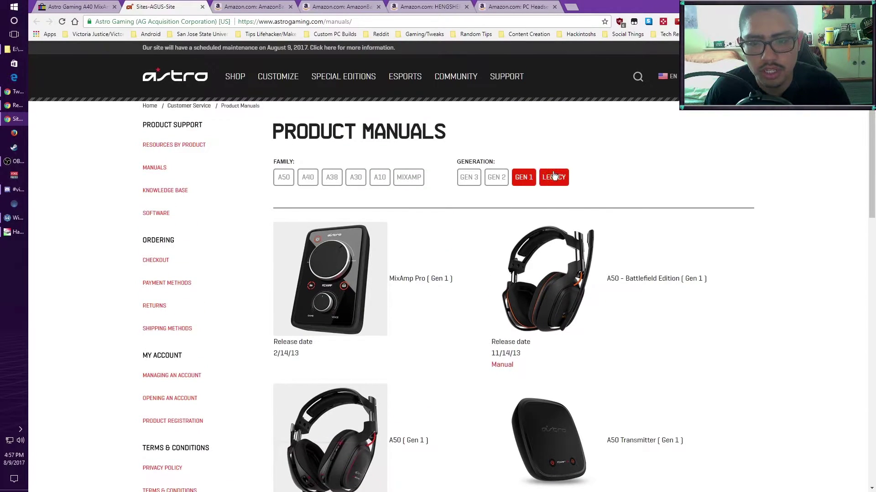
pyautogui.click(474, 178)
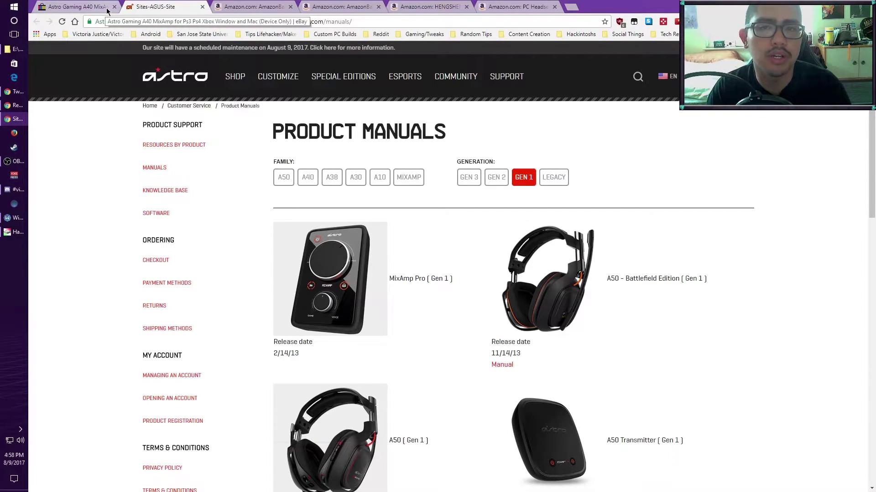
# - View the Amazon pages of the AmazonBasics USB A-Male to Mini-B cable and the Digital Optical Audio Toslink cable
pyautogui.click(263, 7)
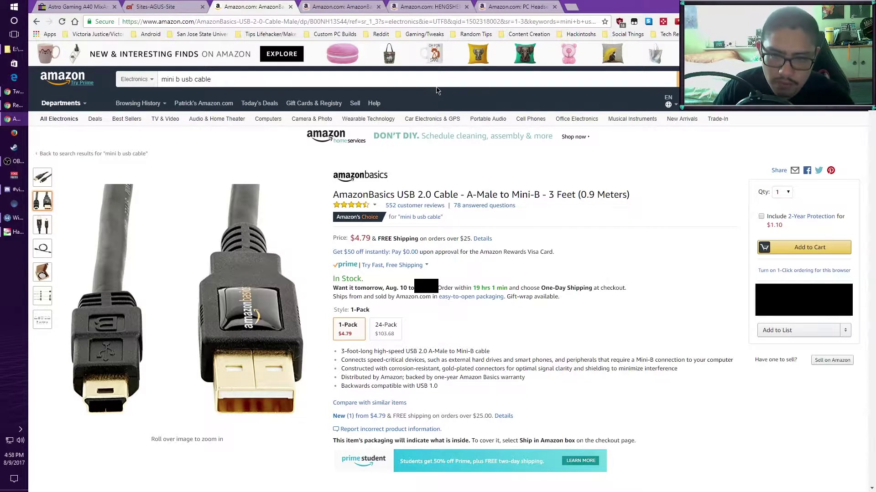
pyautogui.hotkey('ctrl', 'Tab')
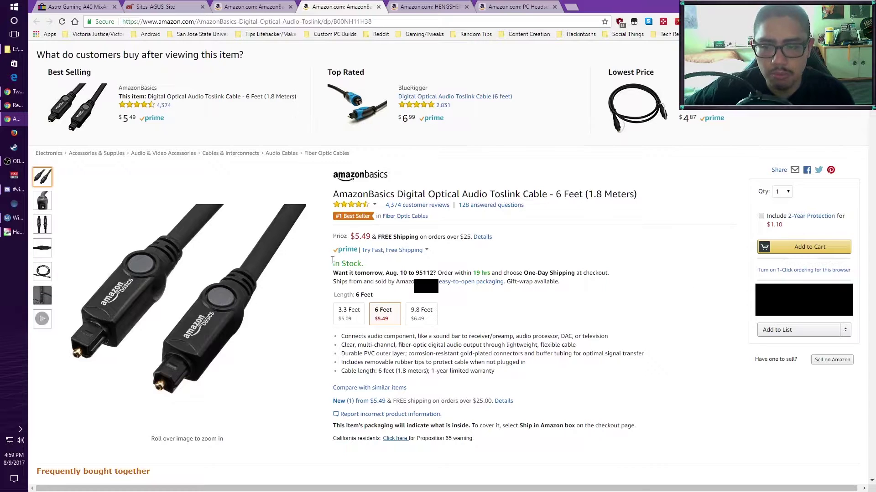
pyautogui.moveTo(202, 304)
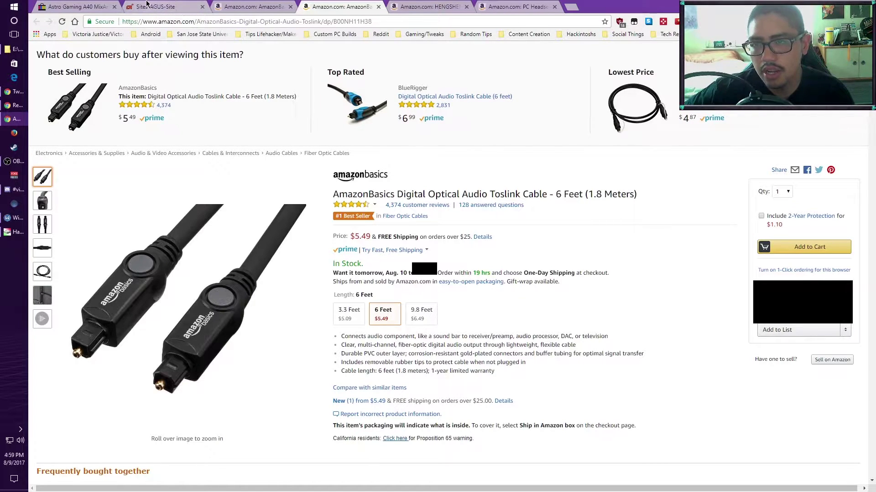
# - Return to the eBay A40 MixAmp listing and enlarge the photo of the side with the OPT, MP3, STREAM and USB ports
pyautogui.click(103, 6)
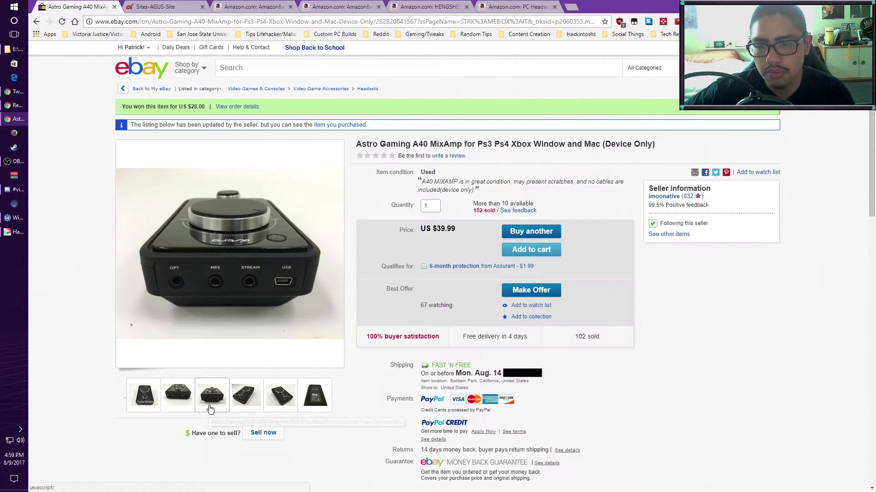
pyautogui.moveTo(173, 404)
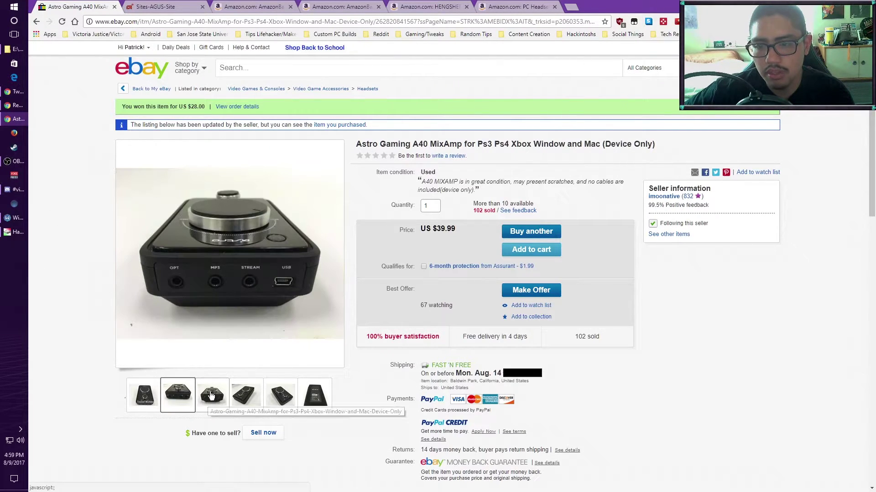
pyautogui.moveTo(221, 400)
pyautogui.click(234, 309)
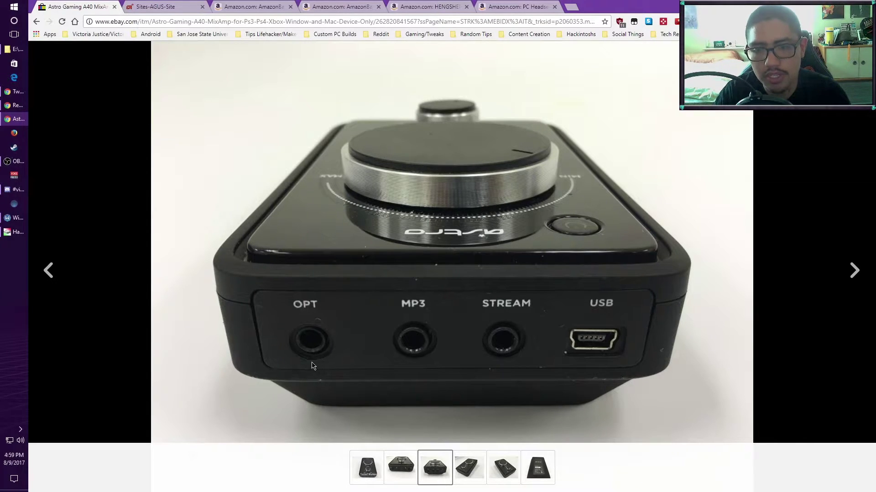
# - View the Amazon pages of the HENGSHENG Toslink to 3.5mm adapter and the ienza 4-pole headset adapter
pyautogui.click(432, 5)
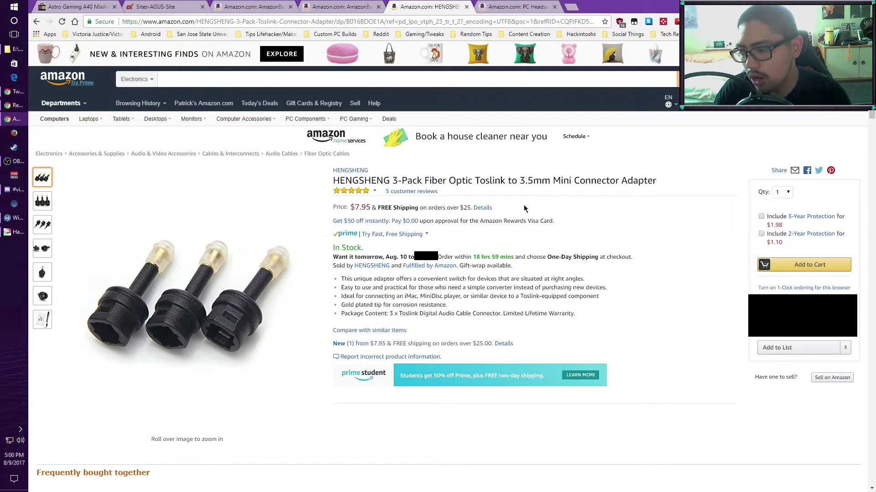
pyautogui.click(529, 7)
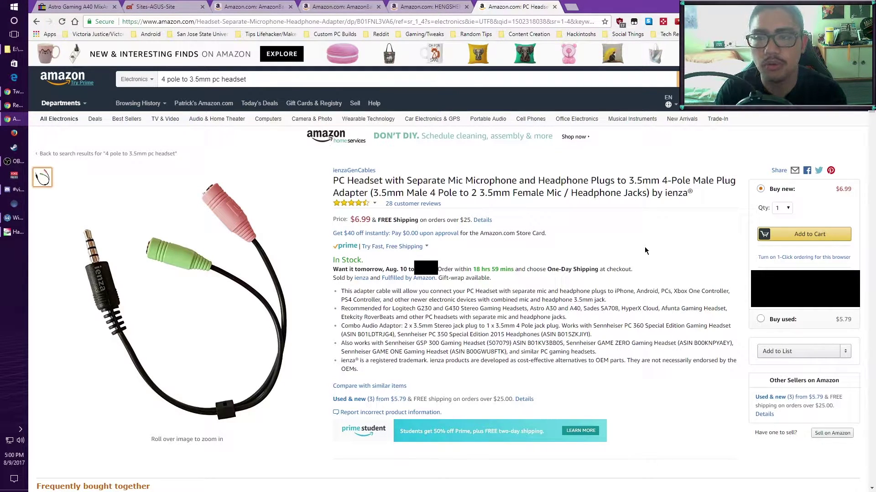
pyautogui.moveTo(129, 268)
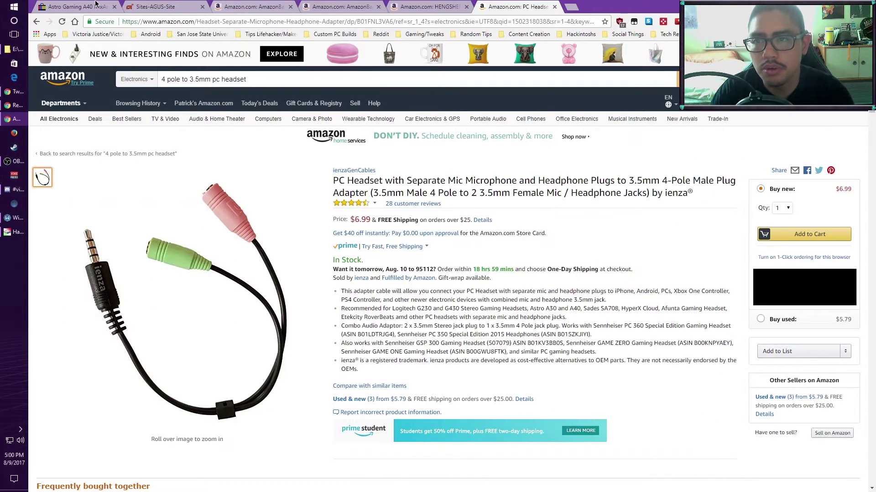
# - Return to the enlarged MixAmp photos and show the side with the headset and controller ports
pyautogui.hotkey('ctrl', '1')
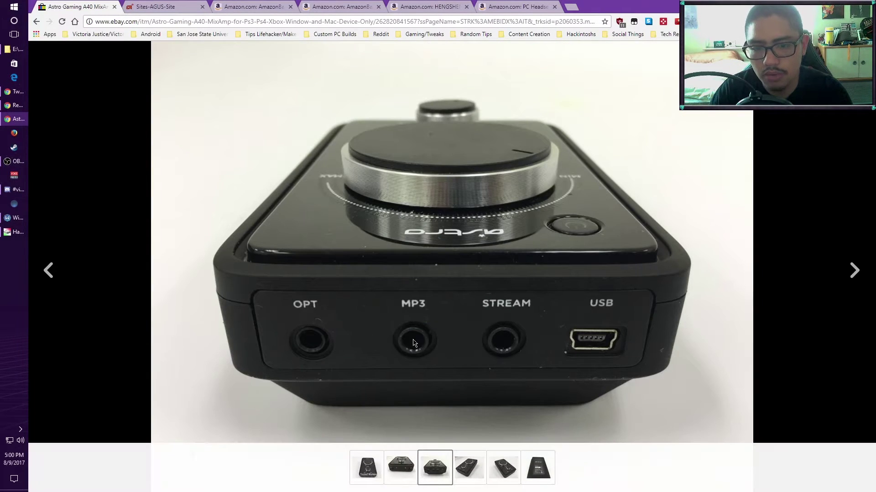
pyautogui.click(413, 468)
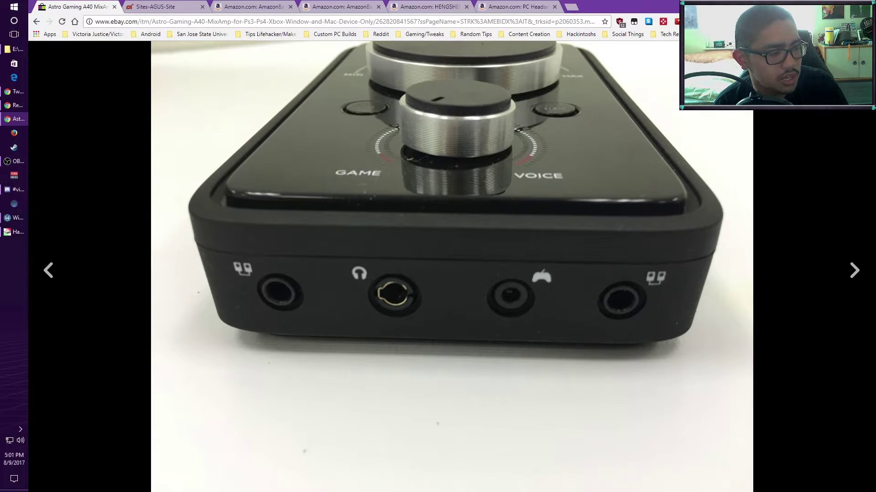
# - Switch to the PS4 home screen and open the console's Settings
pyautogui.hotkey('alt', 'Tab')
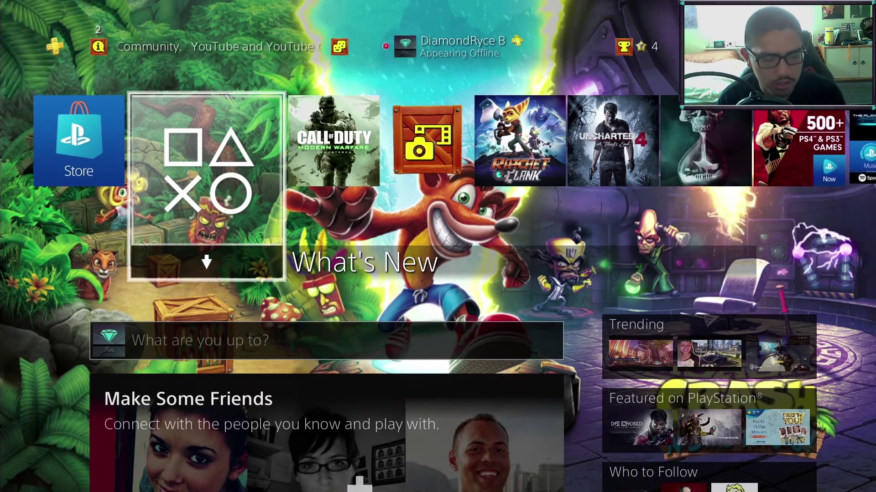
pyautogui.press('Up')
pyautogui.press('Right')
pyautogui.press('Right')
pyautogui.press('Right')
pyautogui.press('Right')
pyautogui.press('Right')
pyautogui.press('Right')
pyautogui.press('Right')
pyautogui.press('Right')
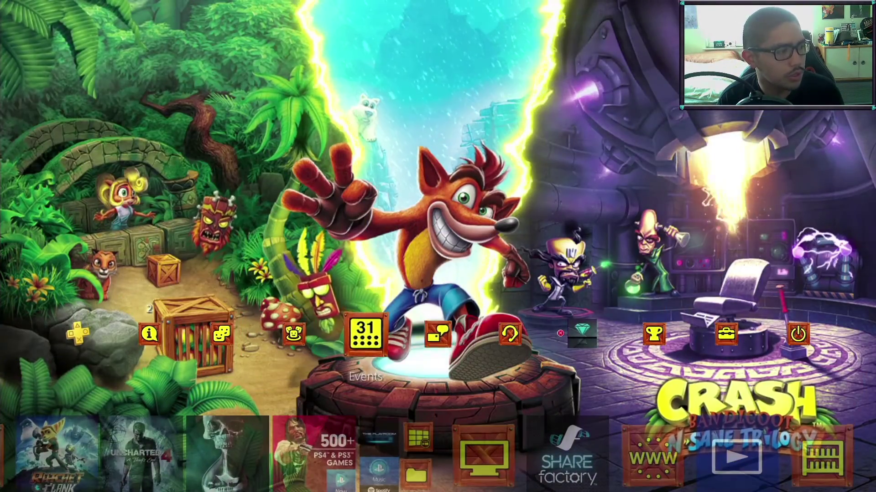
pyautogui.press('Return')
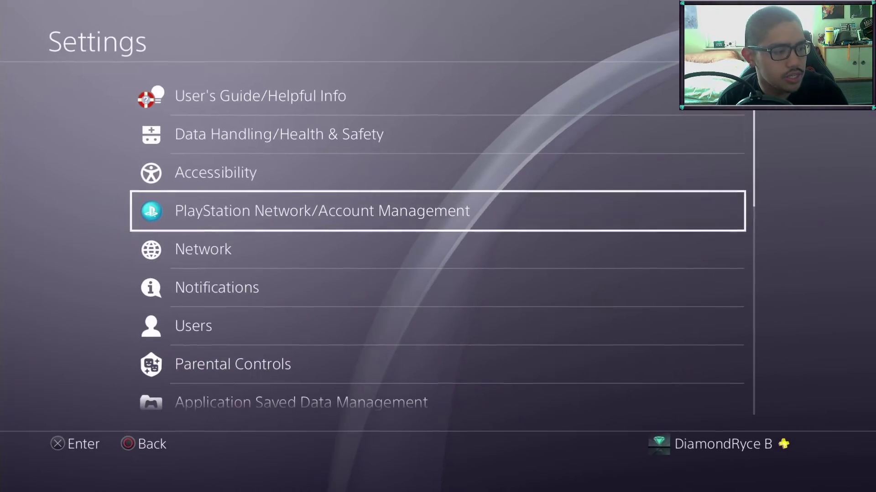
# - Open the Sound and Screen settings of the PS4
pyautogui.press('Down')
pyautogui.press('Down')
pyautogui.press('Down')
pyautogui.press('Down')
pyautogui.press('Down')
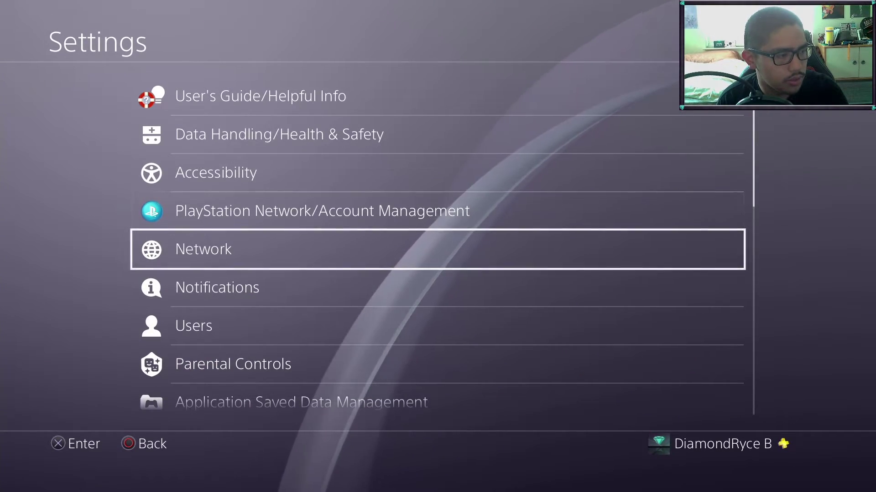
pyautogui.press('Up')
pyautogui.press('Up')
pyautogui.press('Up')
pyautogui.press('Up')
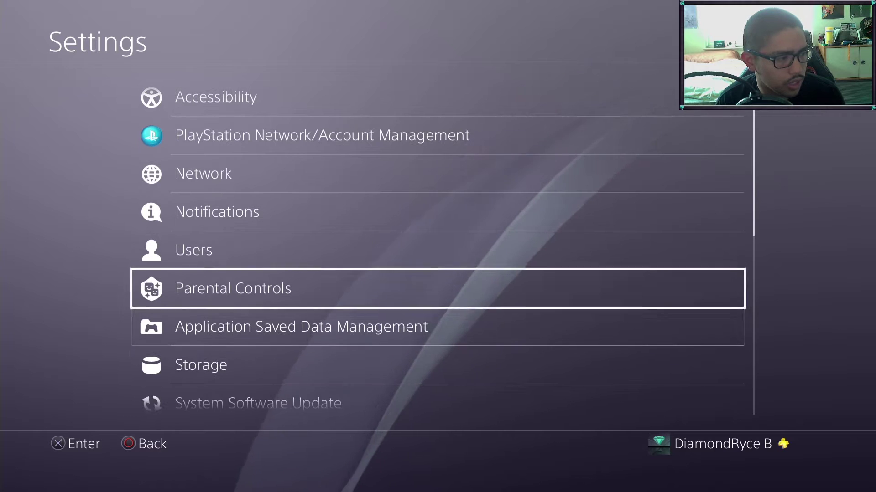
pyautogui.press('Down')
pyautogui.press('Down')
pyautogui.press('Down')
pyautogui.press('Down')
pyautogui.press('Down')
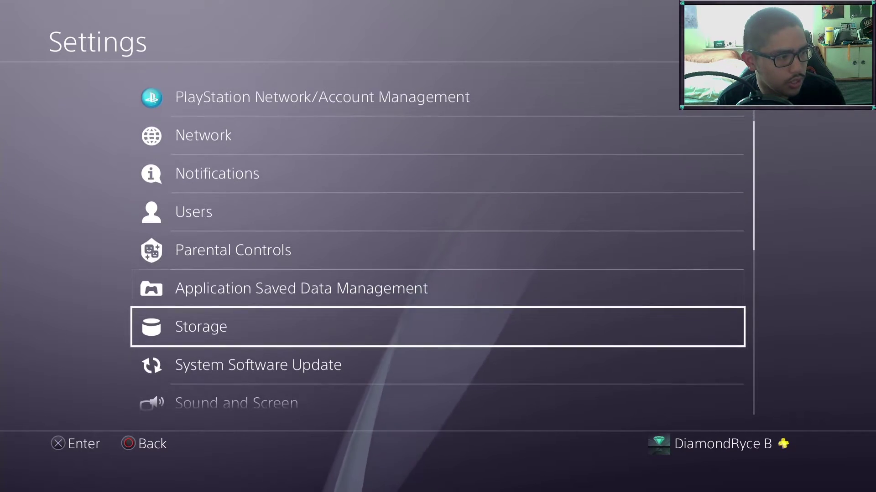
pyautogui.press('Down')
pyautogui.press('Return')
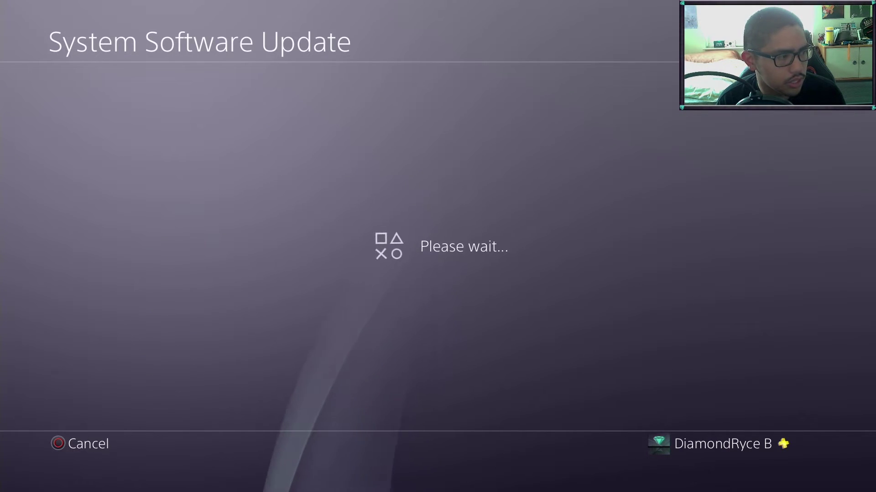
pyautogui.press('Escape')
pyautogui.press('Down')
pyautogui.press('Return')
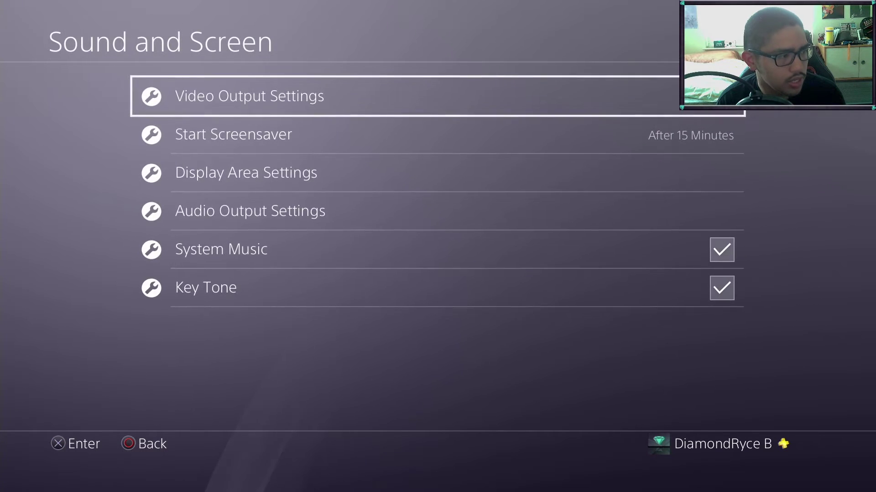
# - Open Audio Output Settings and choose DIGITAL OUT (OPTICAL) as the primary output port
pyautogui.press('Down')
pyautogui.press('Down')
pyautogui.press('Up')
pyautogui.press('Up')
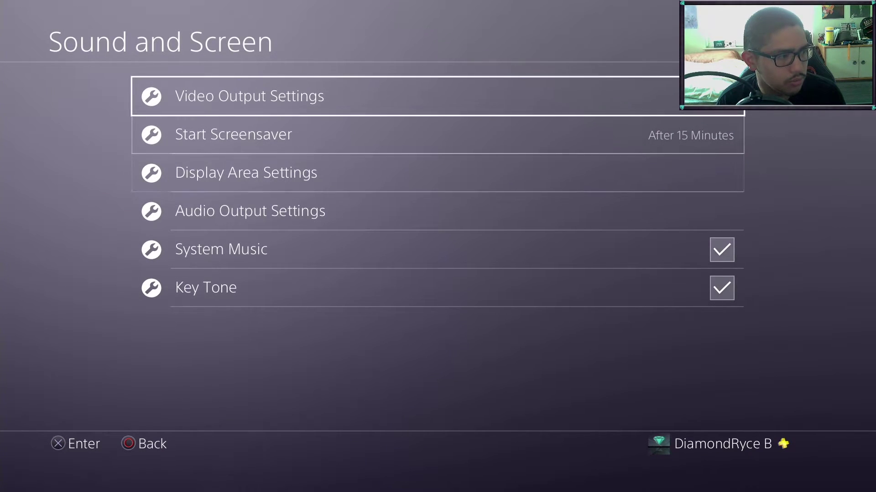
pyautogui.press('Down')
pyautogui.press('Down')
pyautogui.press('Down')
pyautogui.press('Return')
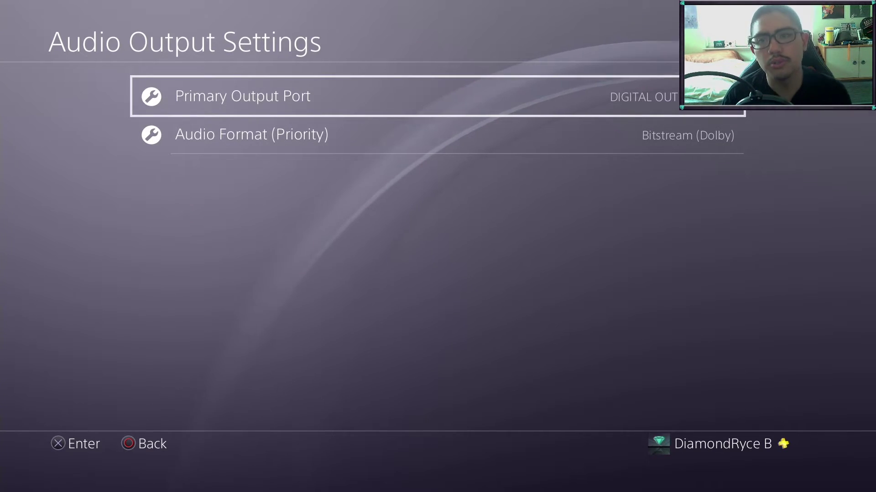
pyautogui.press('Return')
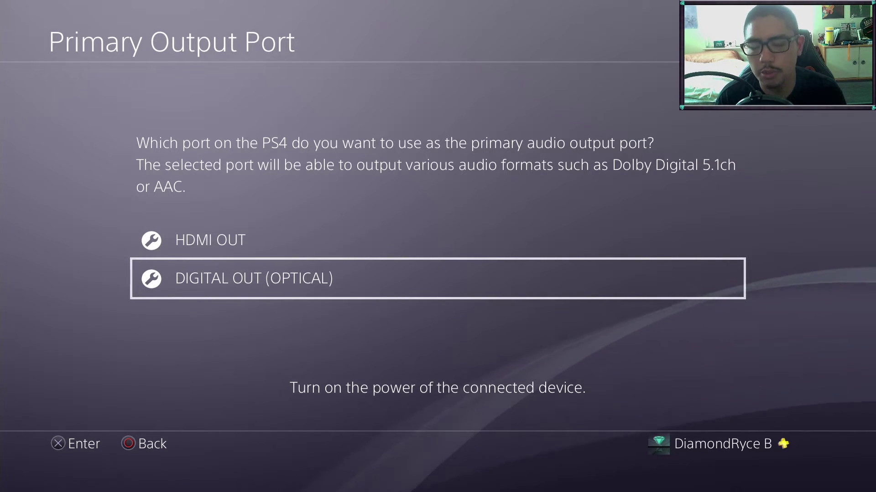
pyautogui.press('Return')
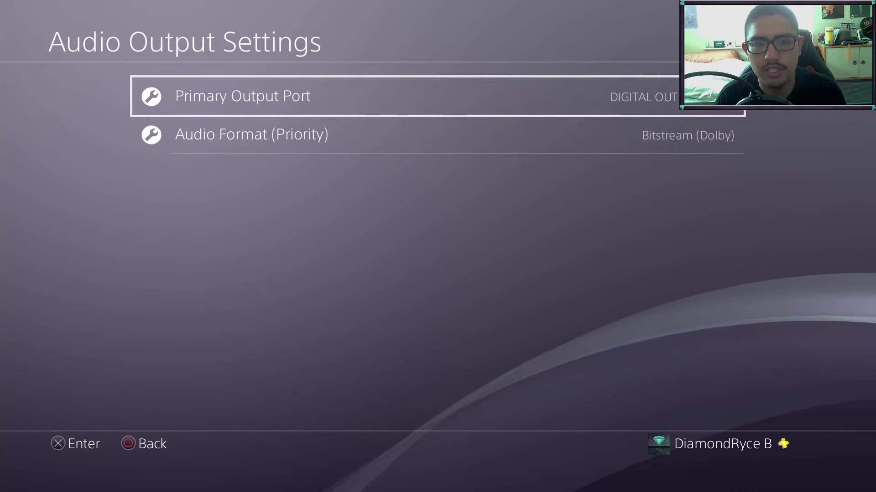
# - Set Audio Format (Priority) to Bitstream (Dolby)
pyautogui.press('Down')
pyautogui.press('Return')
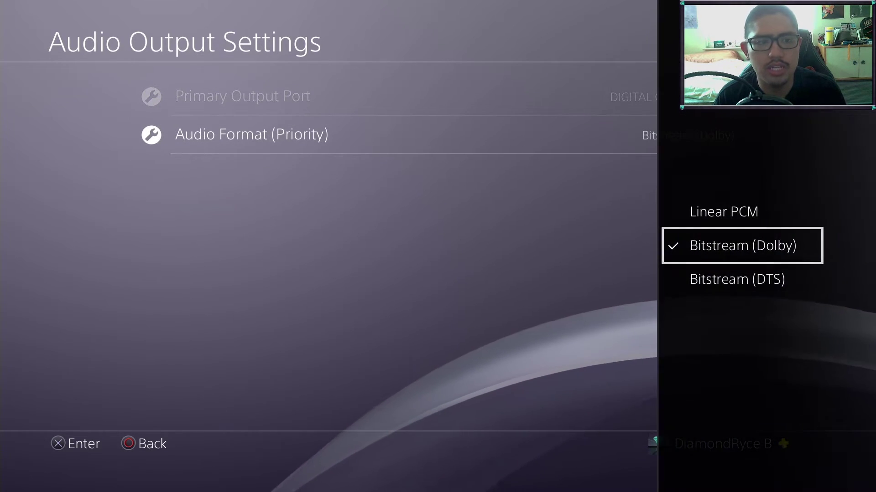
pyautogui.press('Up')
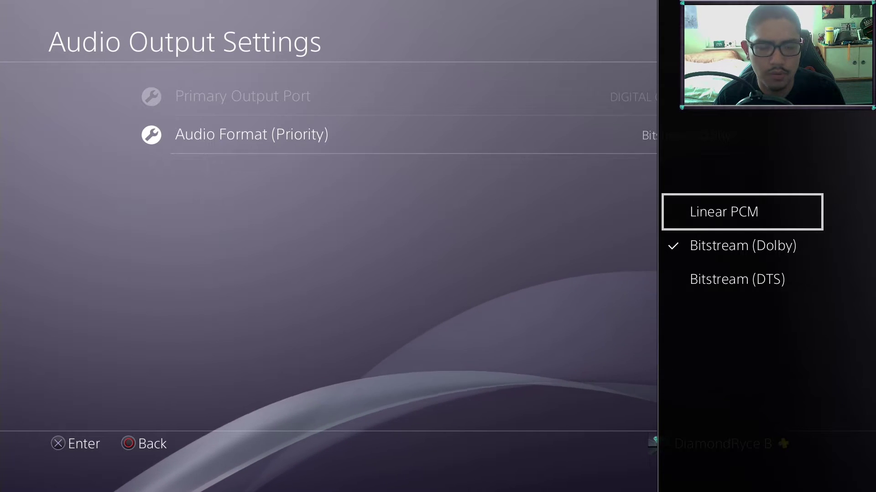
pyautogui.press('Down')
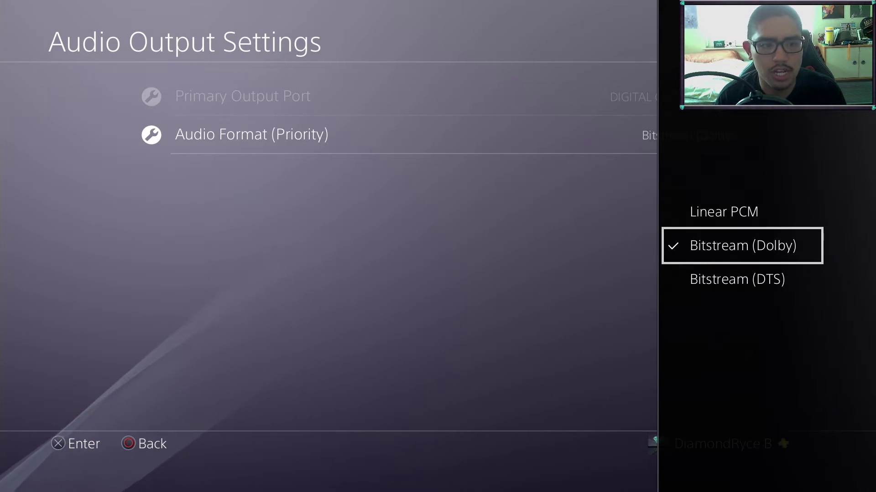
pyautogui.press('Return')
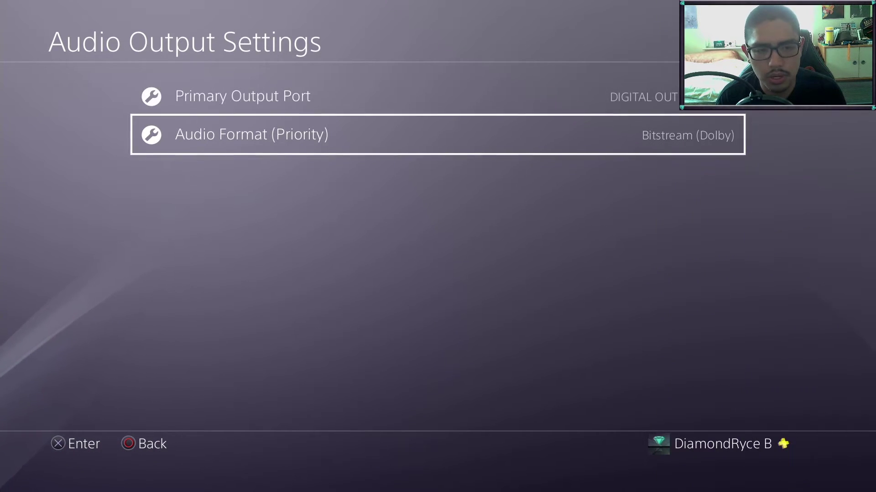
# - Check the Bitstream (DTS) audio format option, keeping Bitstream (Dolby) selected
pyautogui.press('Return')
pyautogui.press('Down')
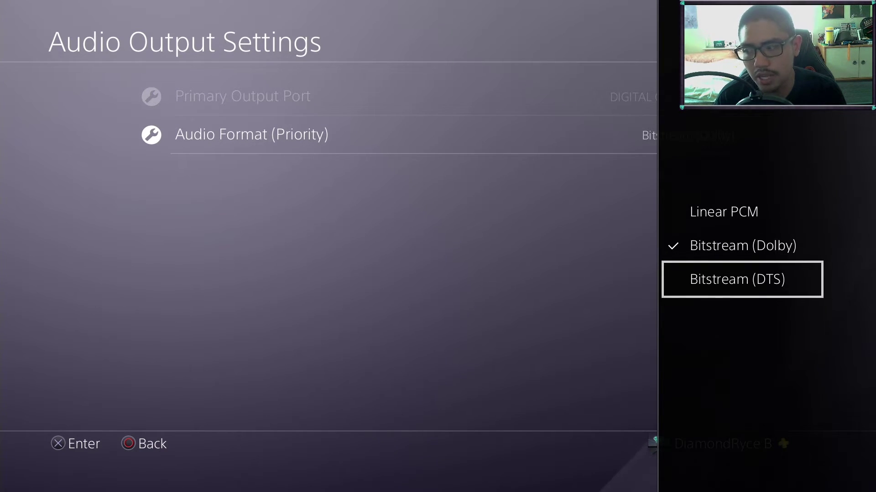
pyautogui.press('Up')
pyautogui.press('Return')
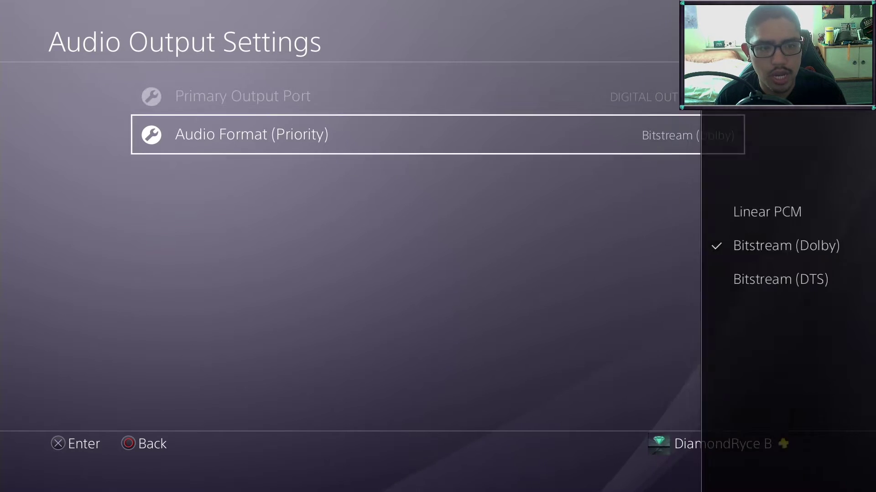
# - Leave the Sound and Screen settings and open the Audio Devices settings under Devices
pyautogui.press('Escape')
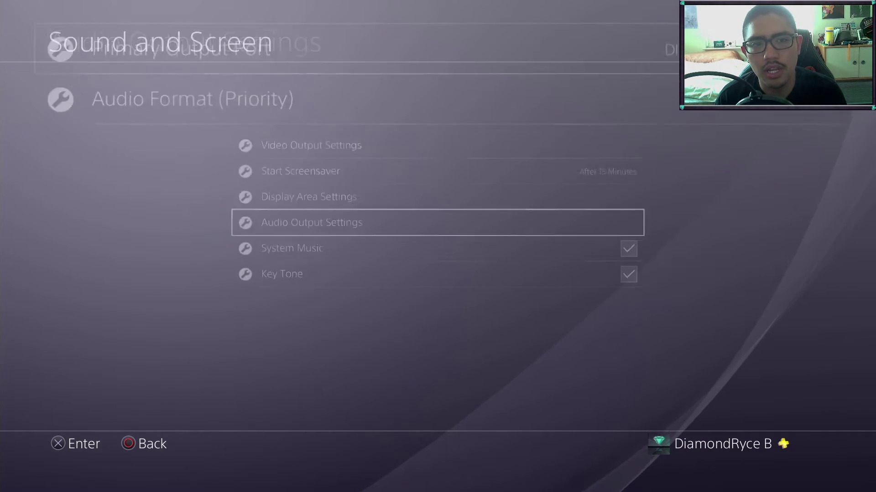
pyautogui.press('Up')
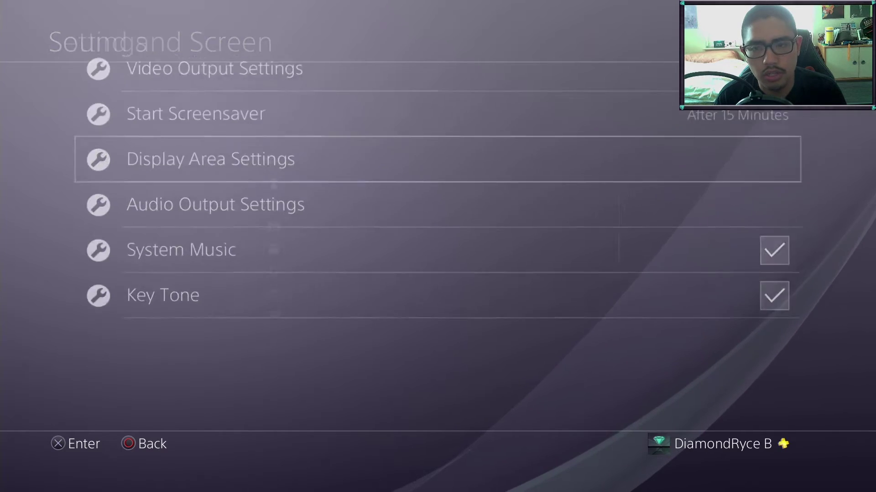
pyautogui.press('Escape')
pyautogui.press('Down')
pyautogui.press('Down')
pyautogui.press('Down')
pyautogui.press('Down')
pyautogui.press('Down')
pyautogui.press('Down')
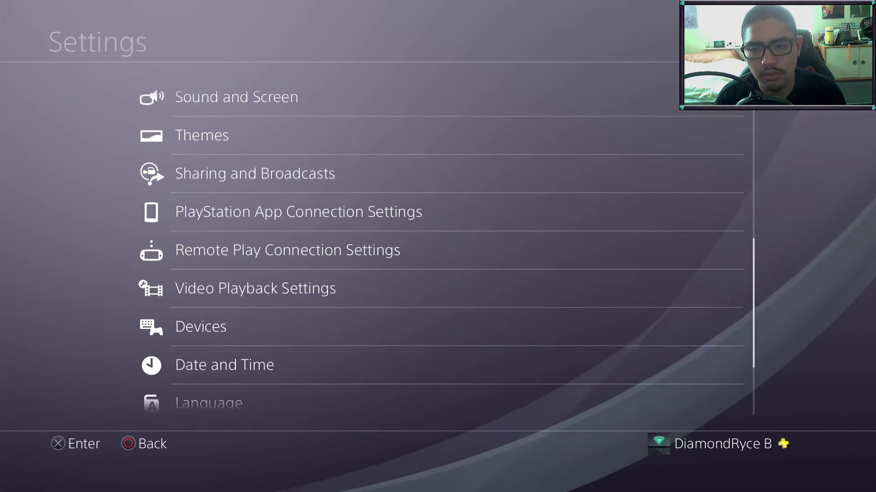
pyautogui.press('Return')
pyautogui.press('Down')
pyautogui.press('Return')
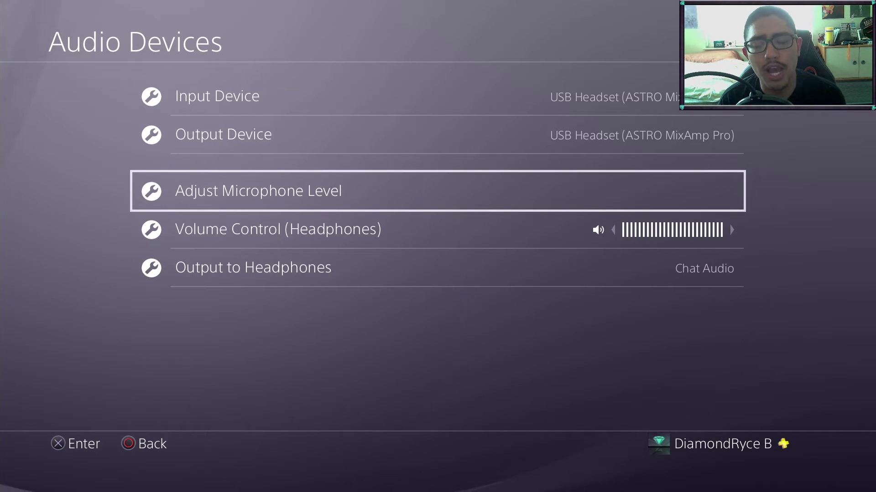
# - Review the Input Device and Output Device assignments in the Audio Devices settings
pyautogui.press('Up')
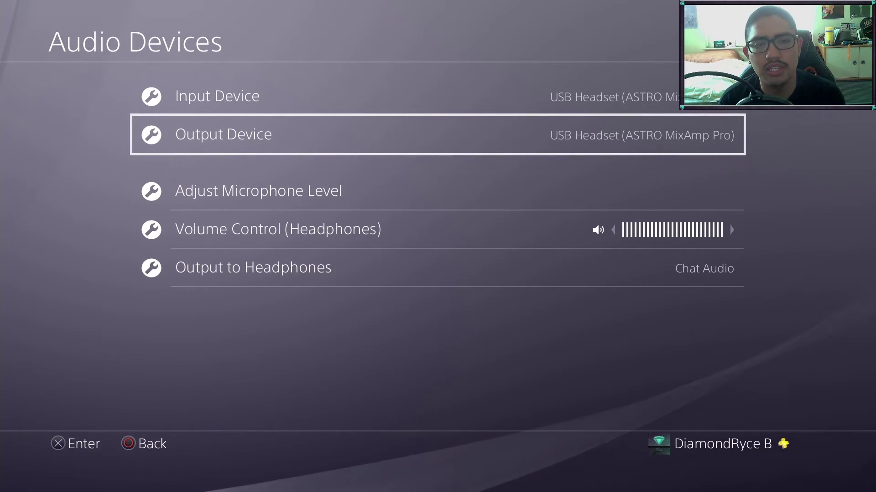
pyautogui.press('Up')
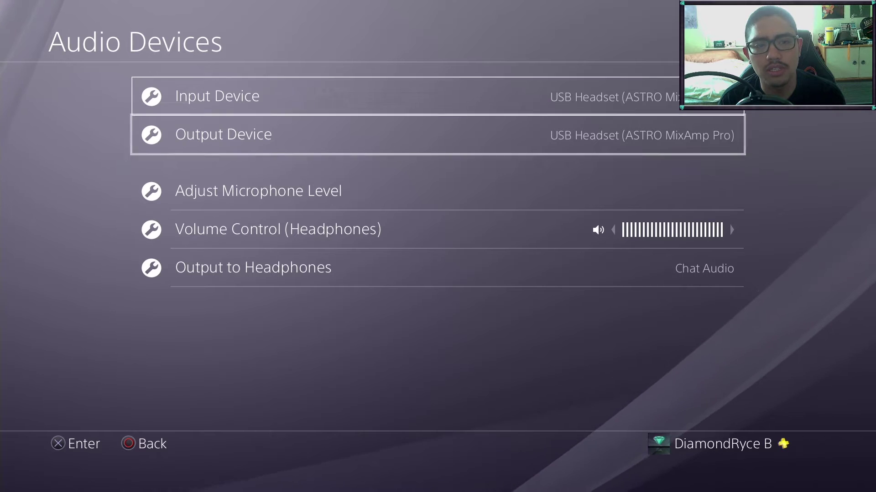
pyautogui.press('Down')
pyautogui.press('Down')
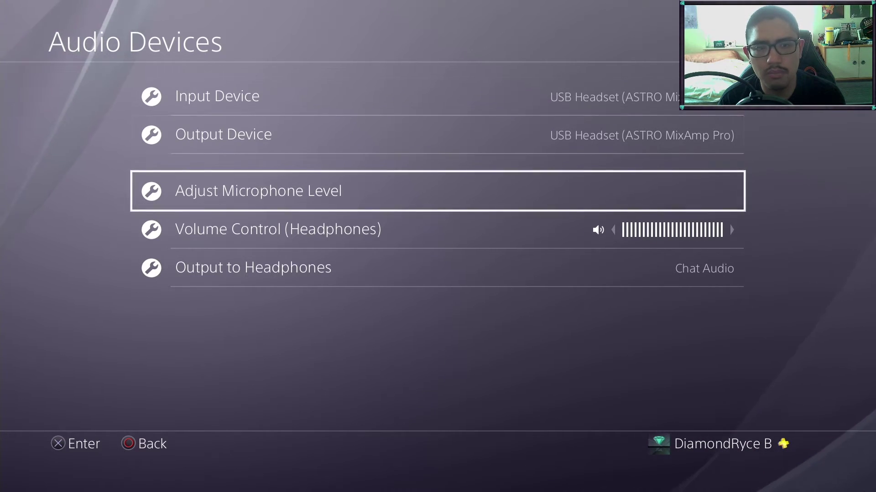
pyautogui.press('Up')
pyautogui.press('Up')
pyautogui.press('Down')
pyautogui.press('Down')
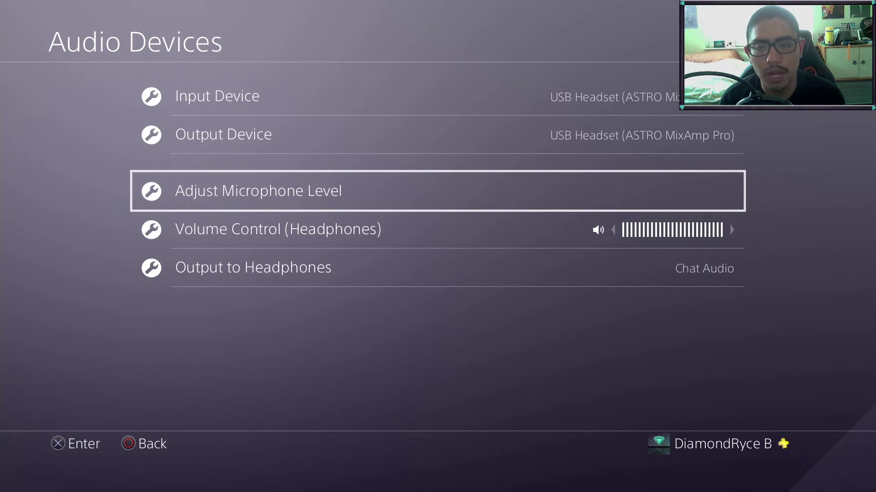
# - Set the chat audio Output Device to TV or AV Amplifier
pyautogui.press('Up')
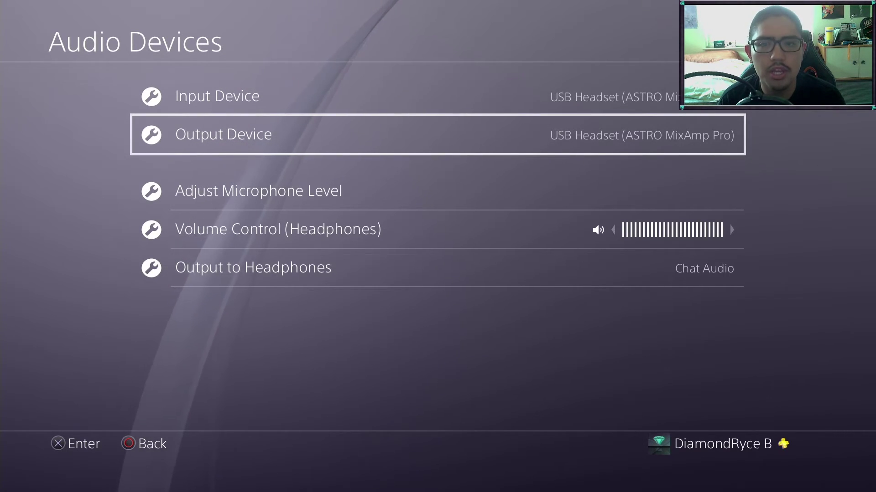
pyautogui.press('Return')
pyautogui.press('Down')
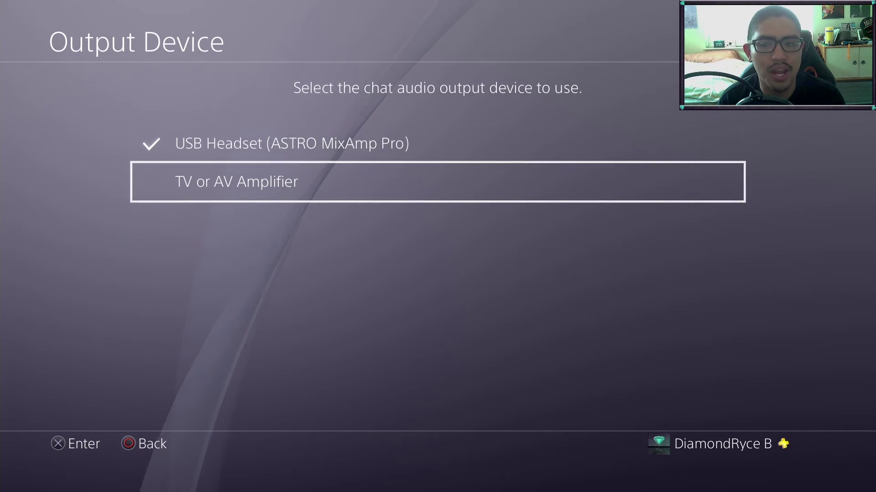
pyautogui.press('Return')
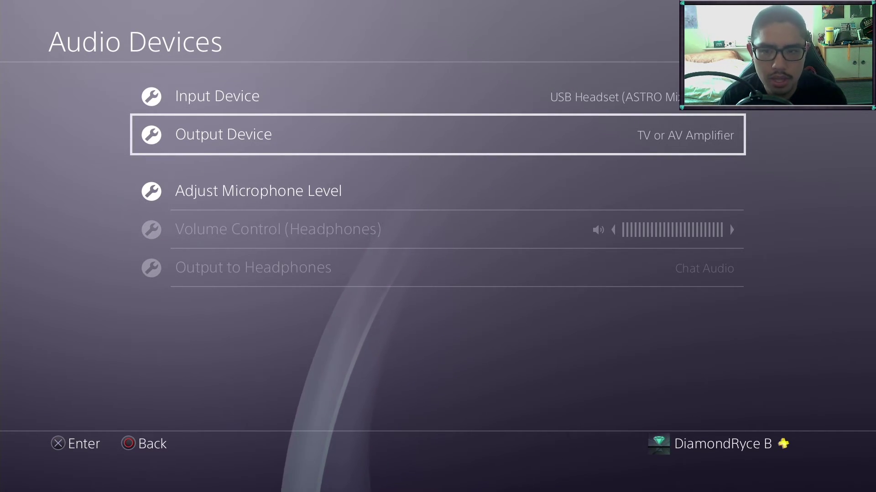
pyautogui.press('Up')
pyautogui.press('Down')
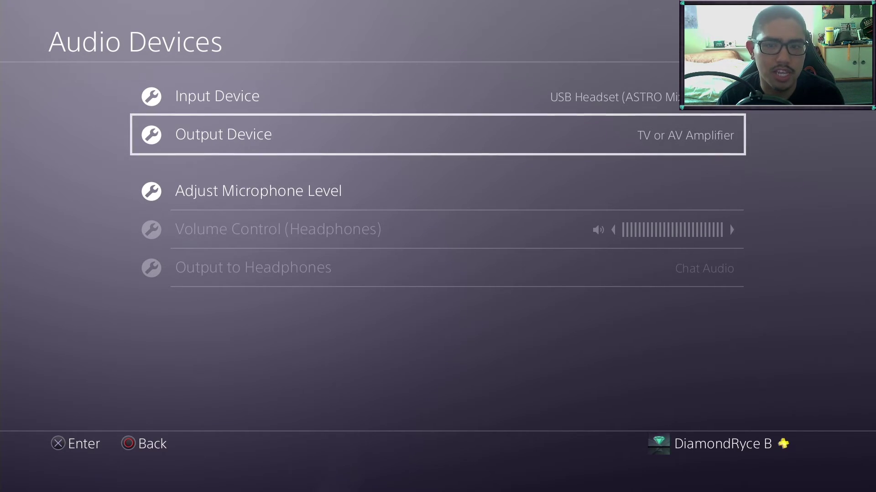
pyautogui.press('Up')
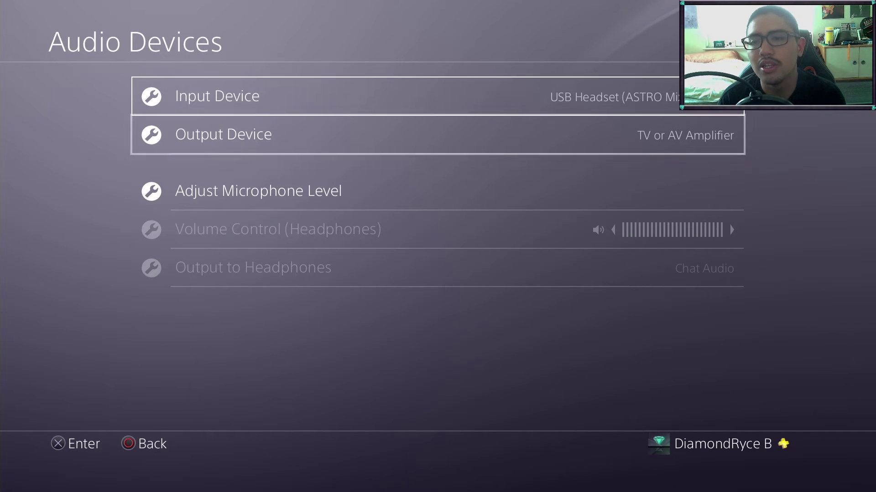
pyautogui.press('Down')
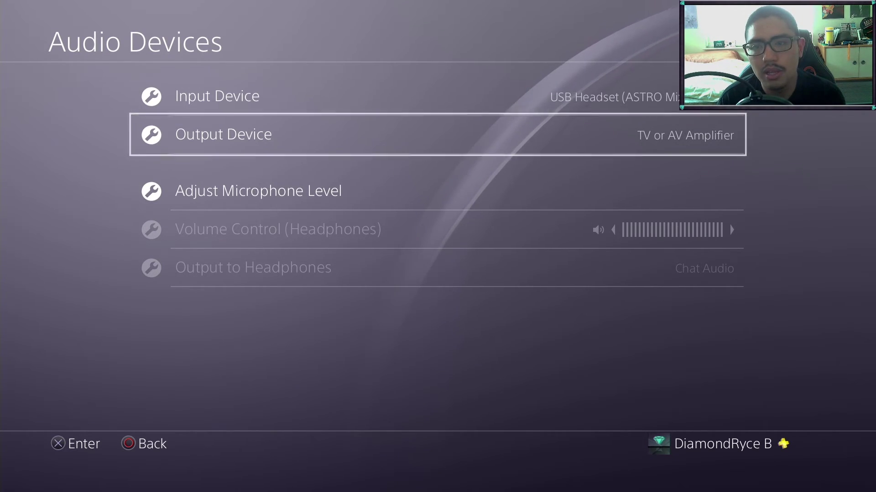
# - Check the microphone's input volume in Adjust Microphone Level and return to Audio Devices
pyautogui.press('Down')
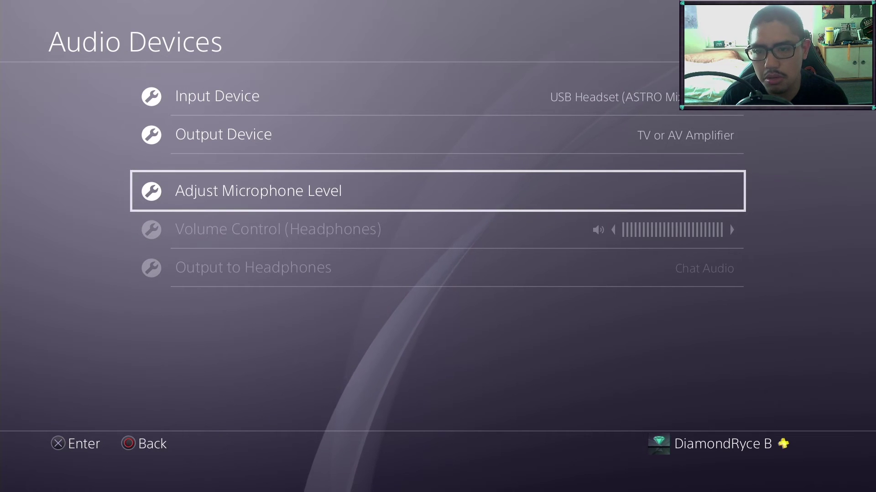
pyautogui.press('Return')
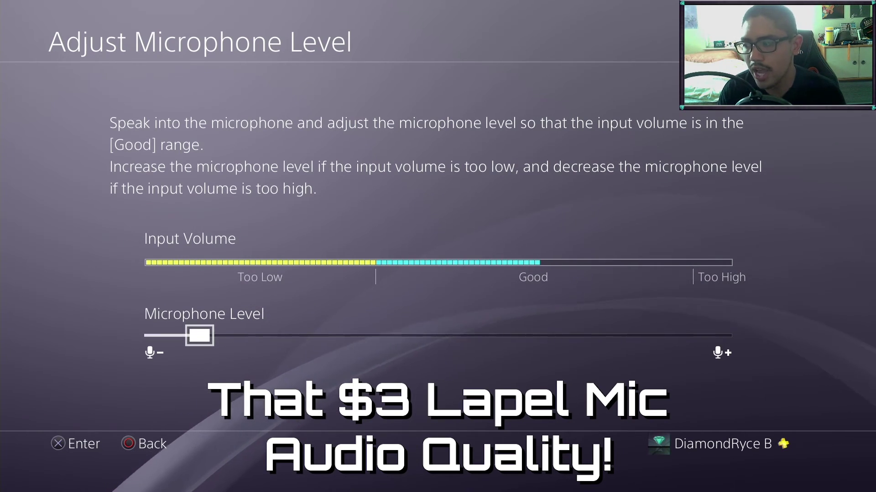
pyautogui.press('Escape')
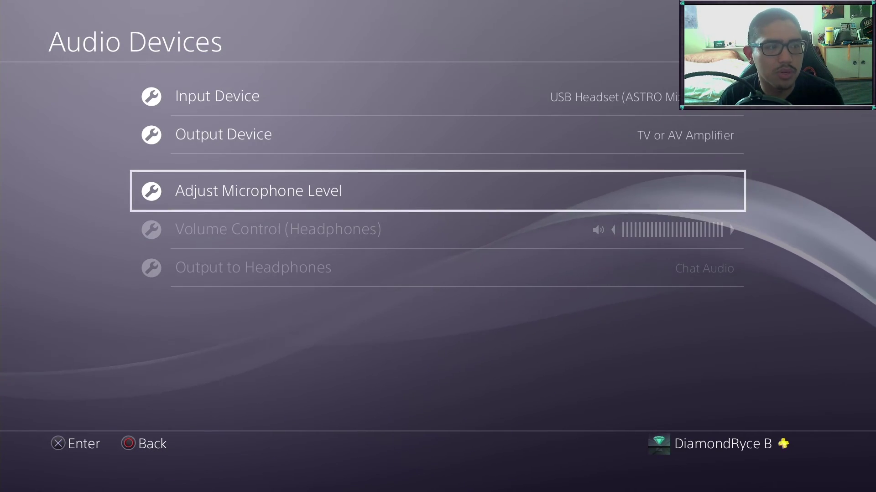